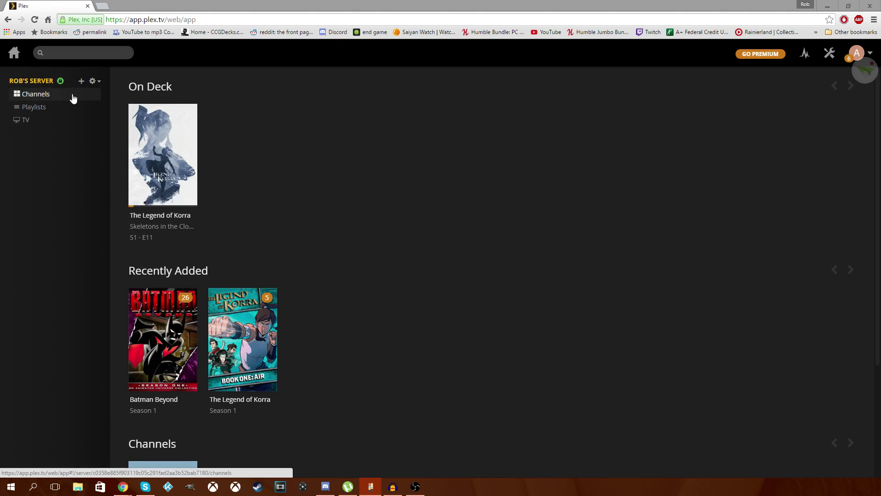
left_click(81, 83)
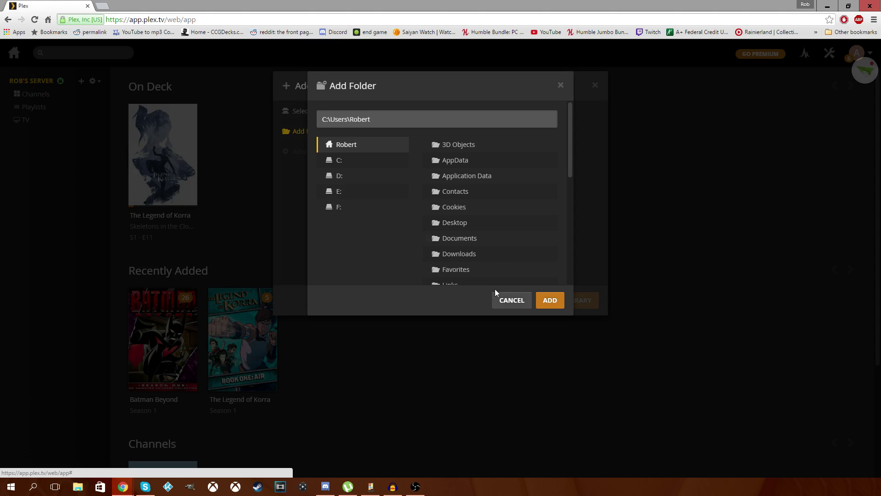
left_click(511, 300)
left_click(520, 301)
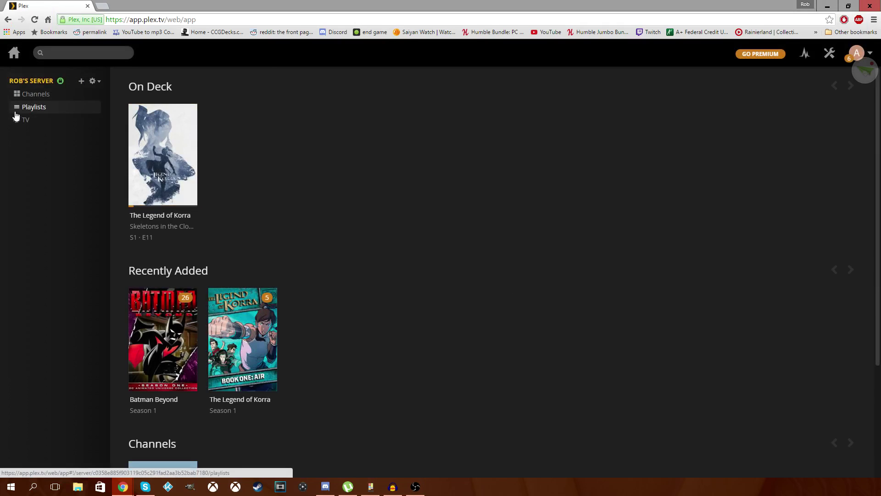
Delete the existing TV library from the server and confirm its removal
left_click(90, 120)
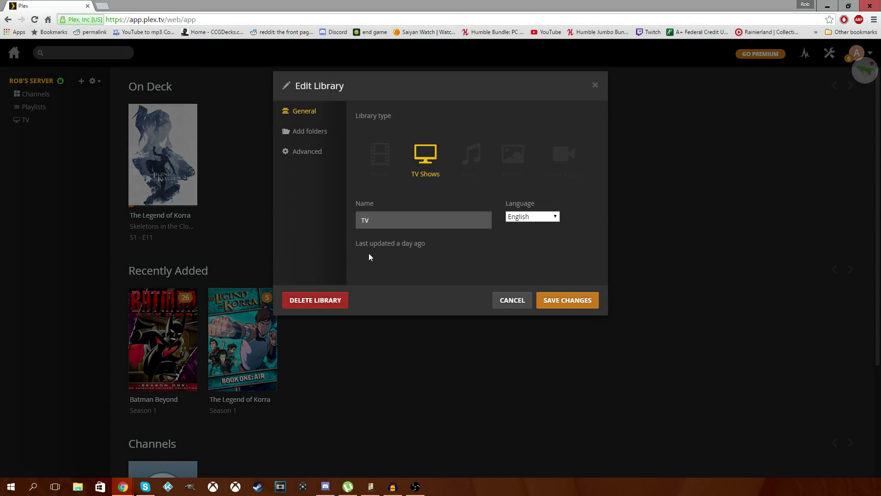
left_click(316, 302)
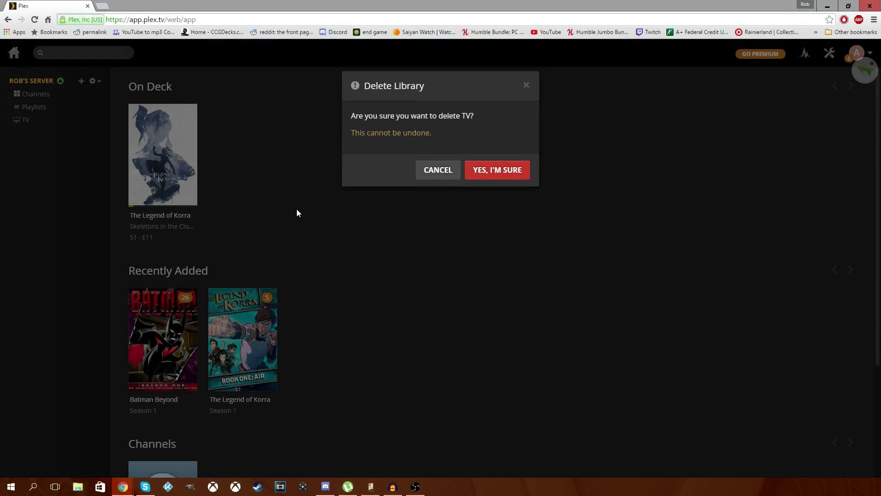
left_click(509, 172)
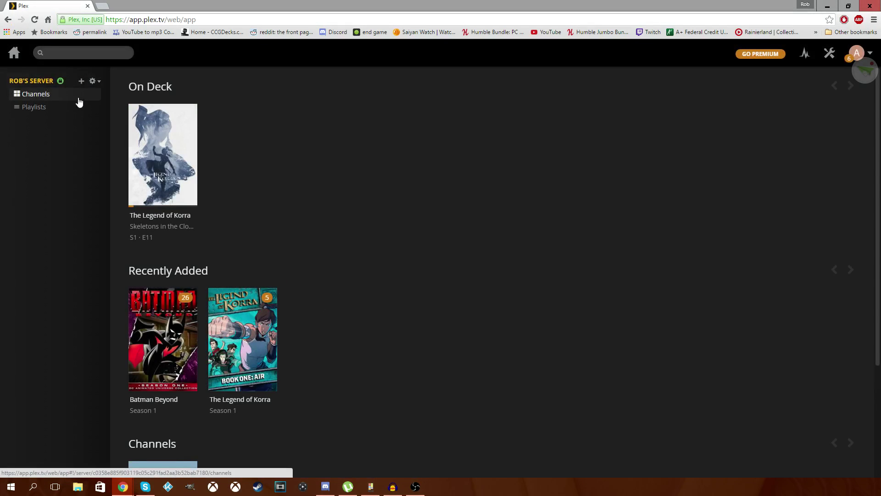
Start a new library of type TV Shows, keeping the name TV Shows and English as the language
left_click(82, 83)
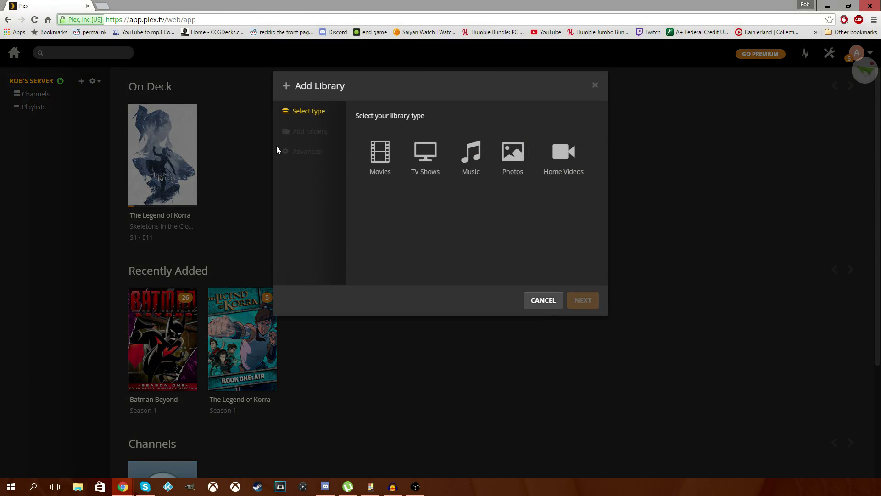
left_click(425, 154)
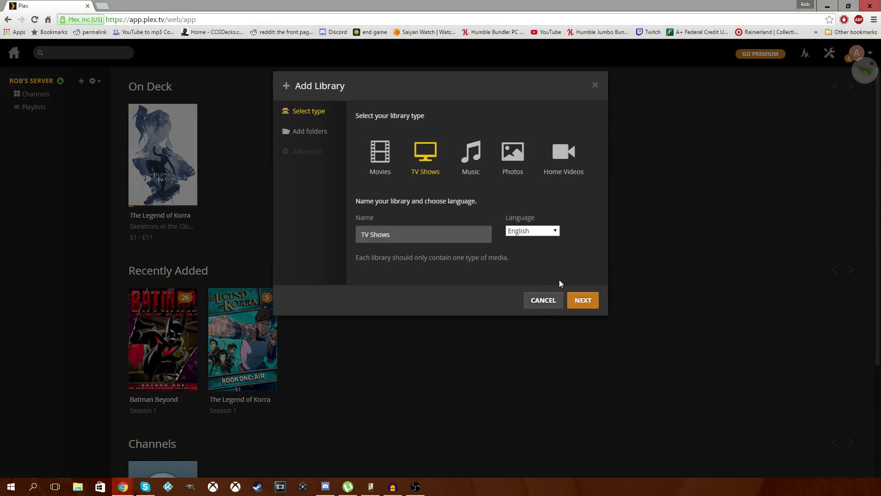
left_click(582, 300)
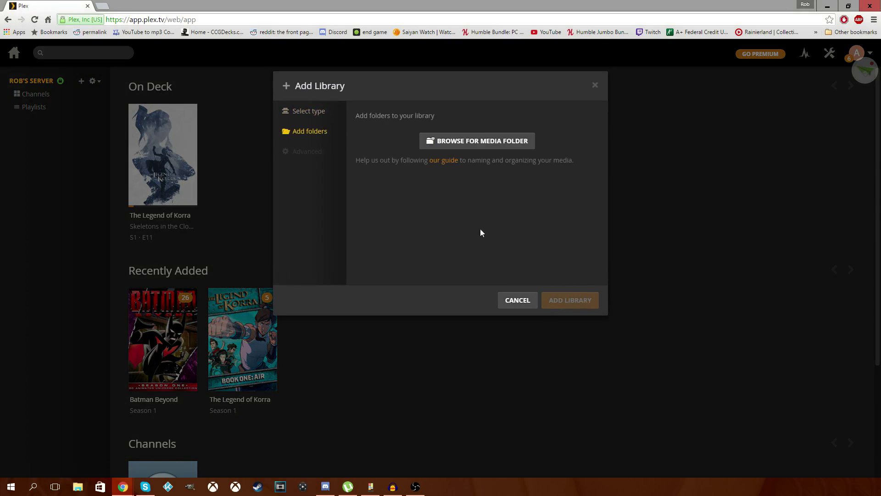
Add F:\TV as the new library's media folder and create the library
left_click(455, 140)
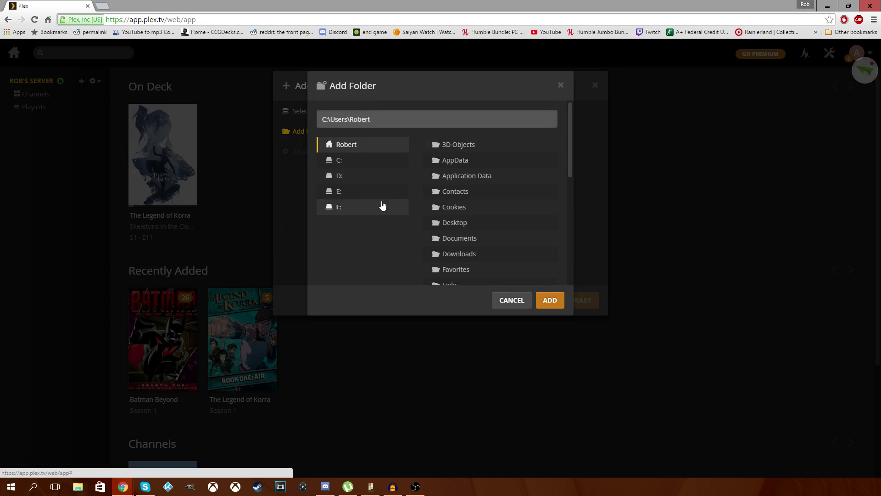
left_click(359, 213)
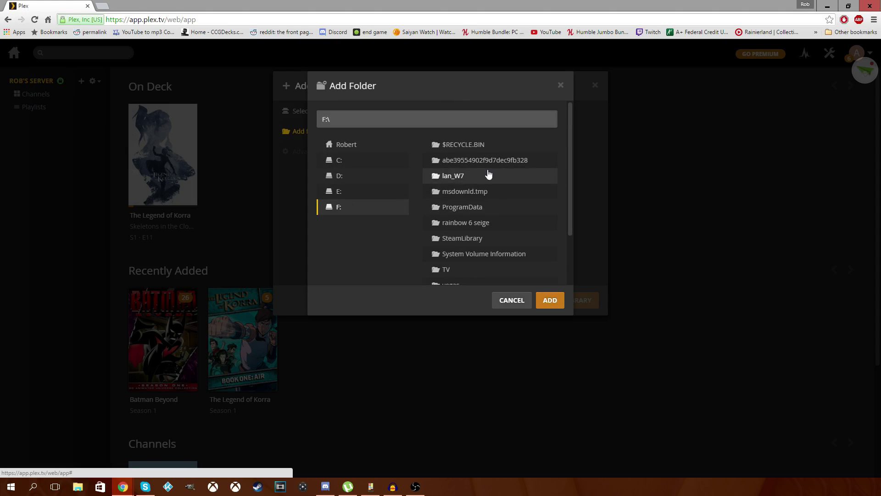
scroll(497, 219, "down", 2)
scroll(487, 239, "up", 2)
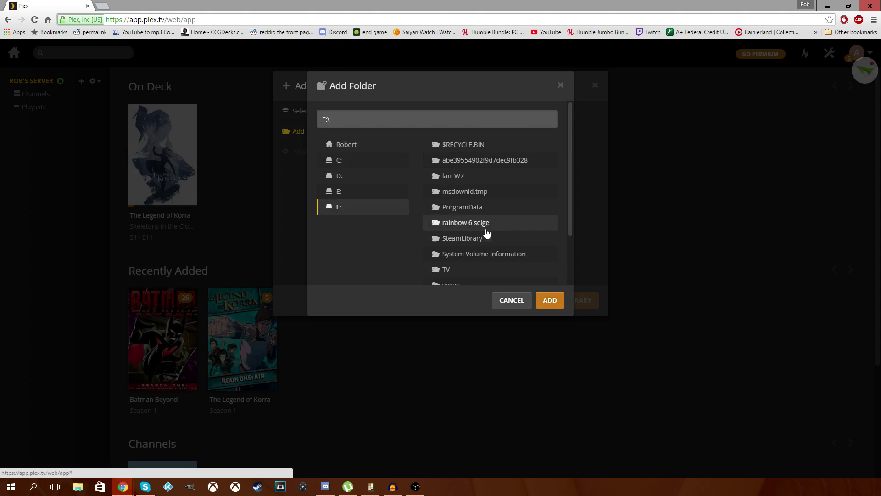
scroll(474, 236, "down", 1)
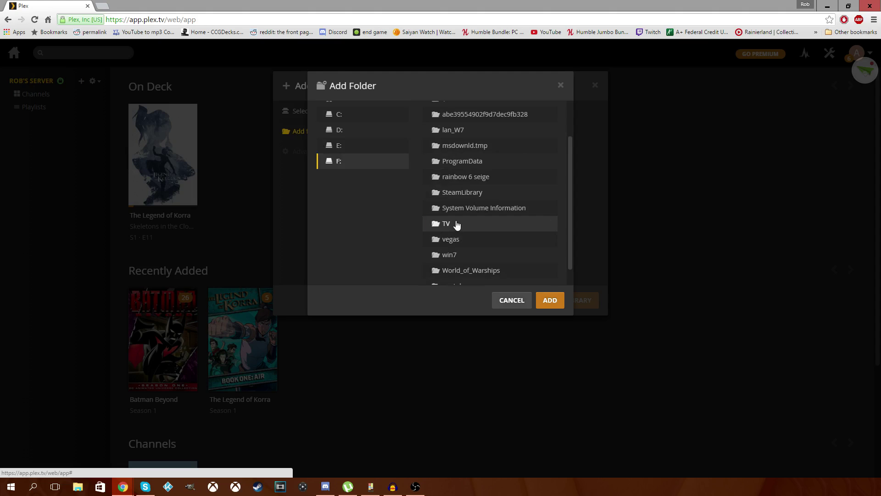
left_click(456, 224)
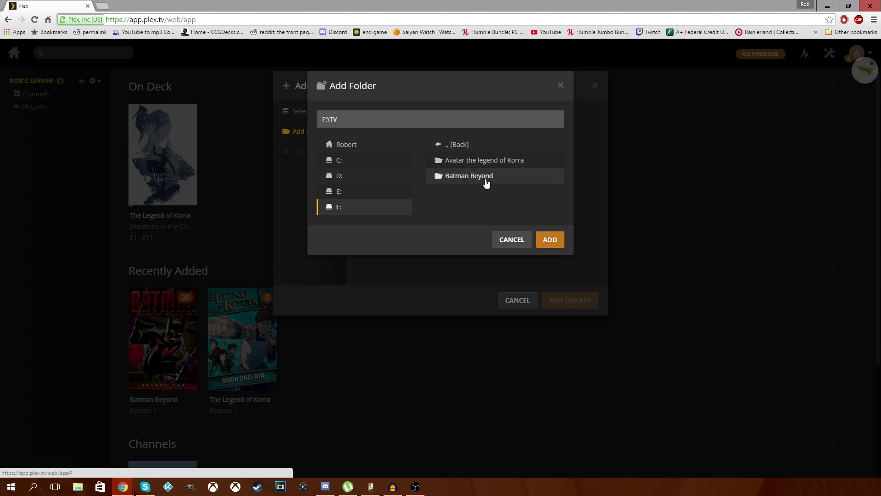
left_click_drag(325, 119, 341, 120)
left_click(325, 119)
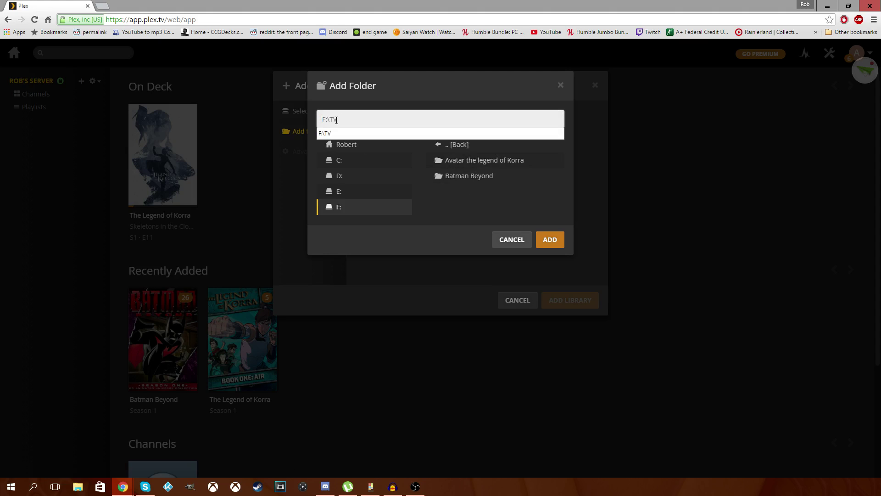
left_click(456, 203)
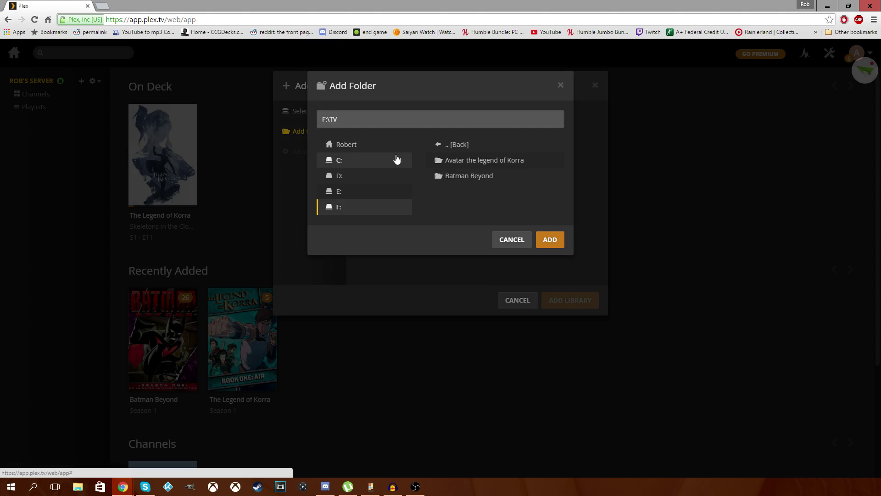
left_click(556, 240)
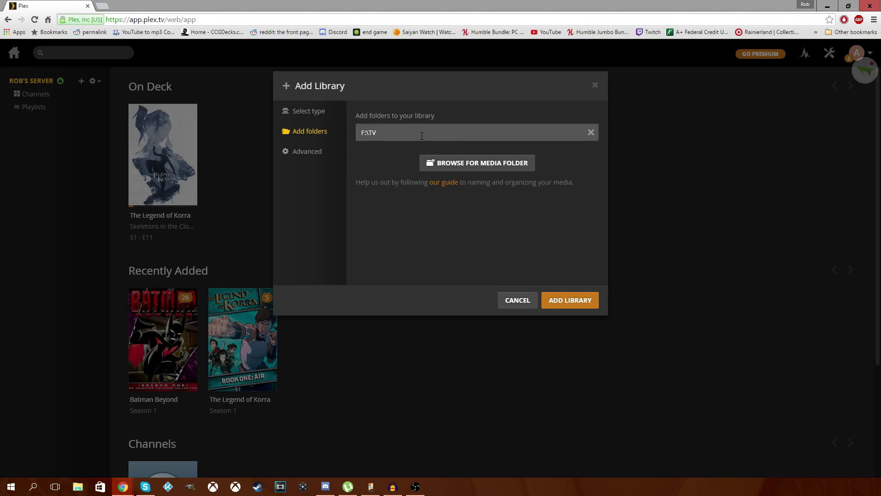
left_click(563, 298)
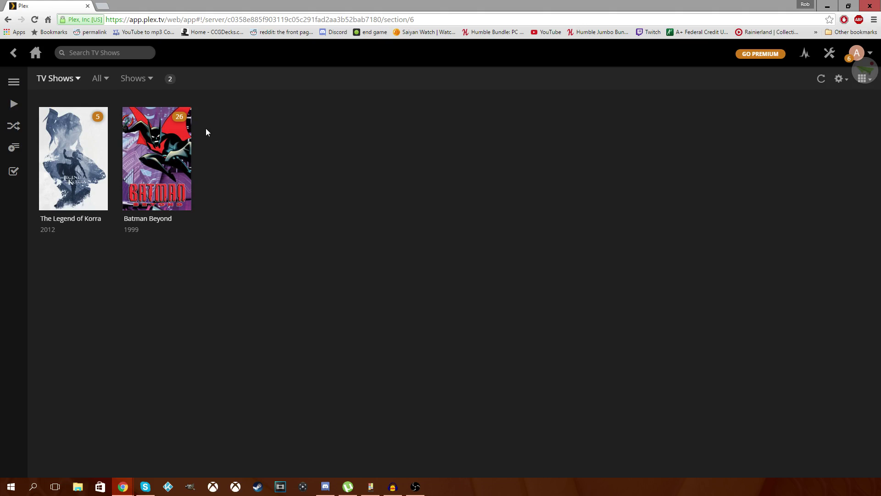
left_click(829, 54)
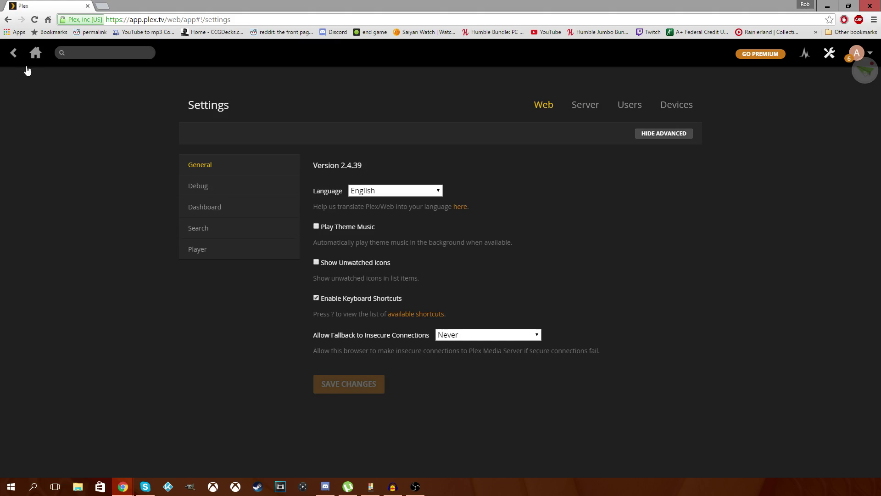
left_click(36, 53)
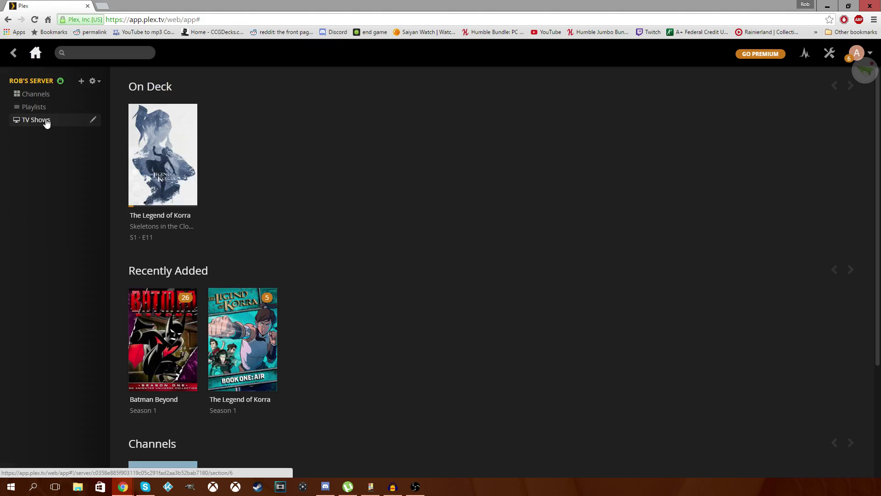
left_click(81, 81)
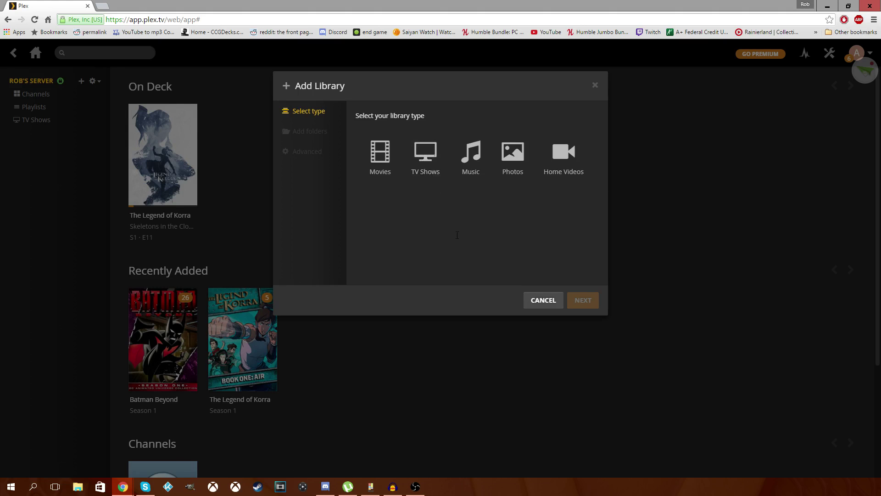
left_click(551, 300)
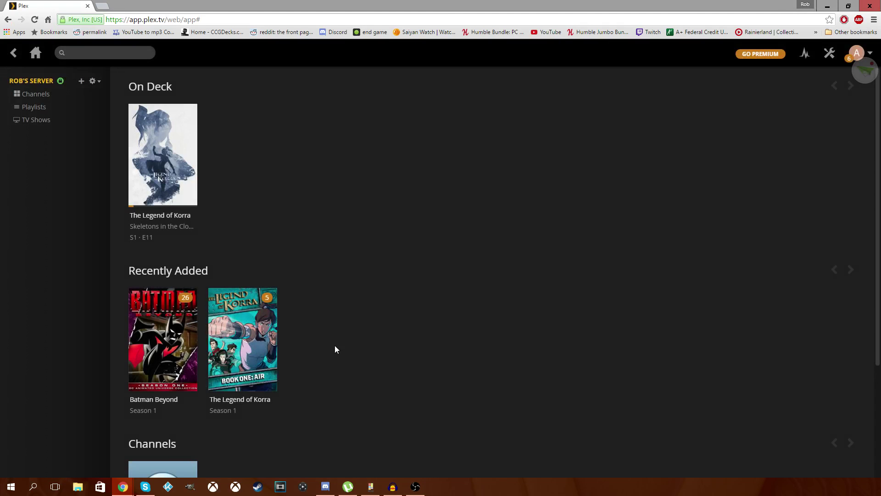
scroll(335, 346, "down", 1)
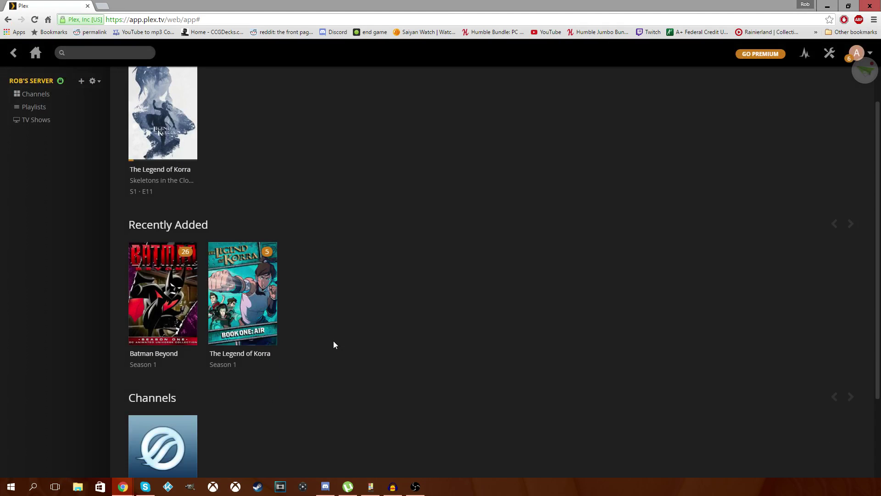
Open Season 1 of Batman Beyond in the TV Shows library and look through its episodes
left_click(37, 120)
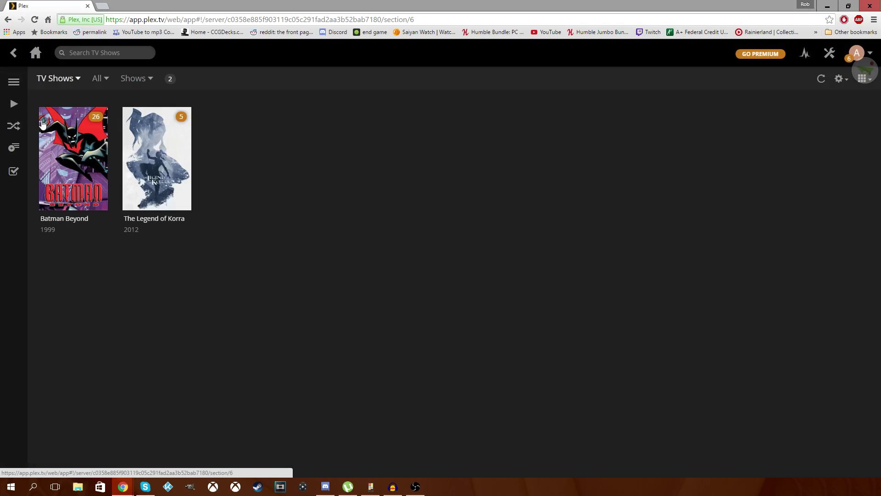
left_click(67, 142)
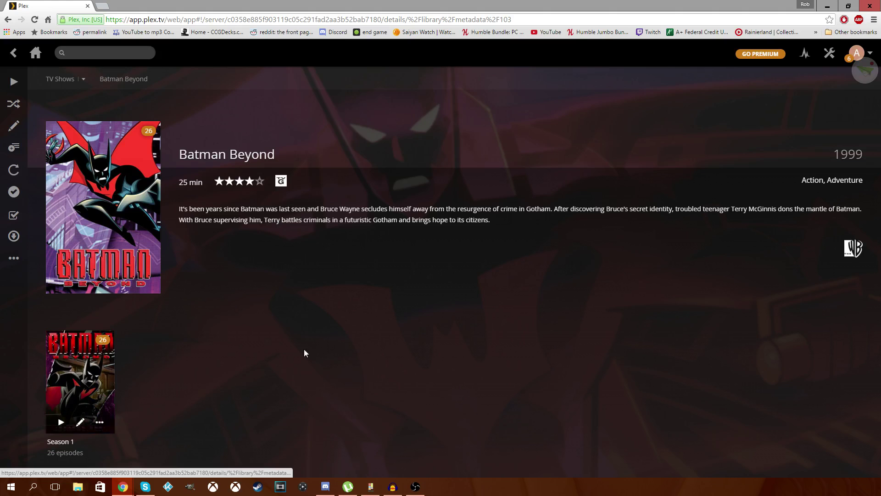
left_click(77, 367)
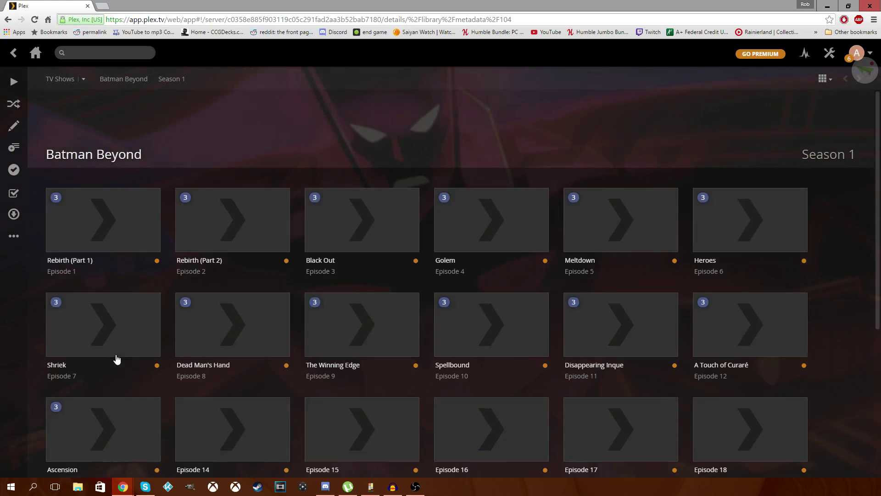
scroll(98, 260, "down", 5)
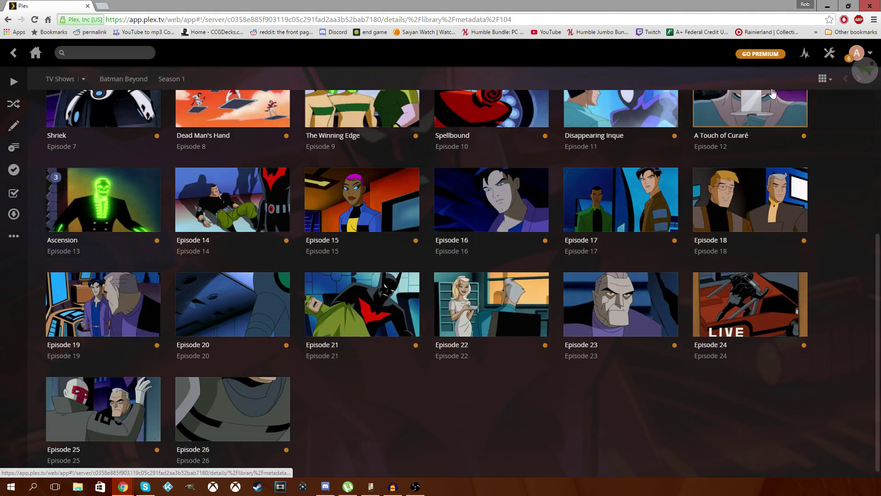
Show the Season 1 episodes in Details view and look through their descriptions
left_click(823, 79)
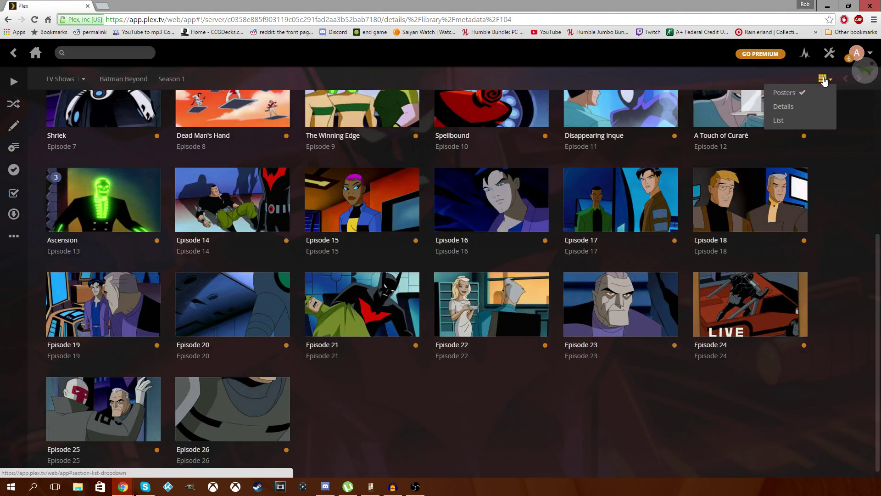
left_click(785, 106)
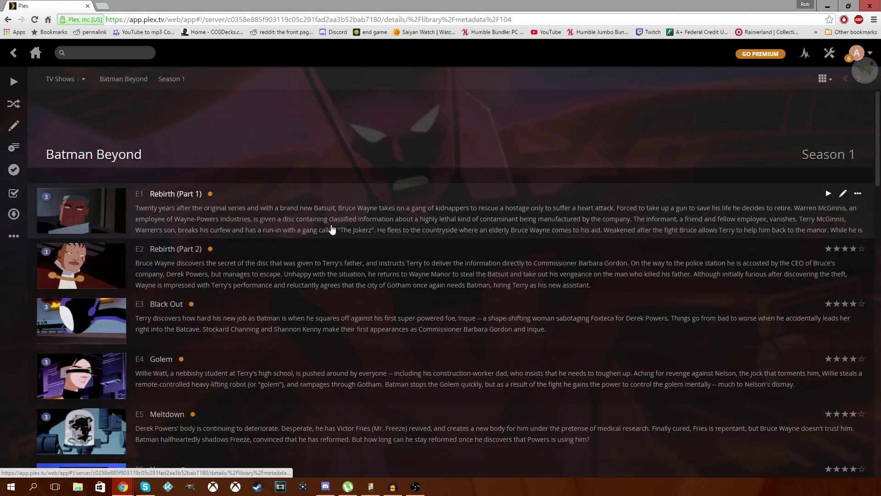
scroll(337, 227, "down", 5)
scroll(331, 234, "up", 5)
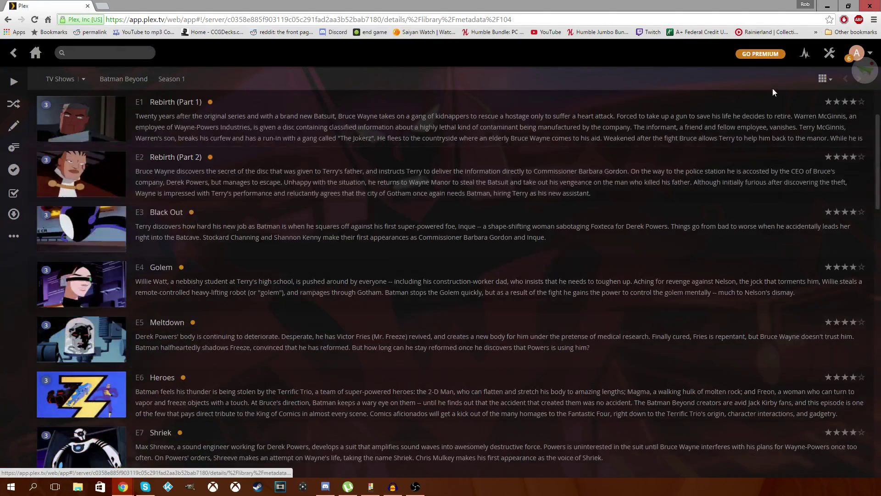
Switch the Season 1 episodes to List view and look over the list
left_click(823, 79)
left_click(779, 120)
scroll(295, 266, "down", 3)
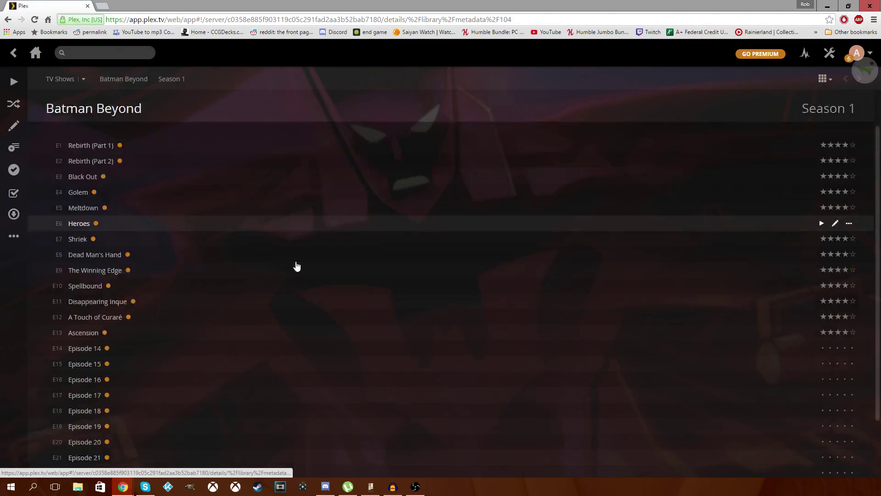
scroll(295, 262, "up", 3)
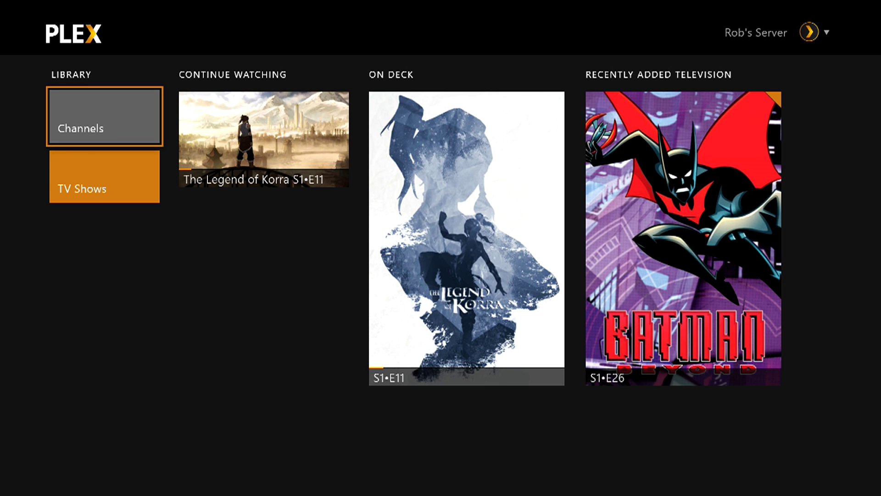
Switch to the Plex TV app and browse its home screen's Library, Continue Watching, On Deck and Recently Added Television entries
key("Right")
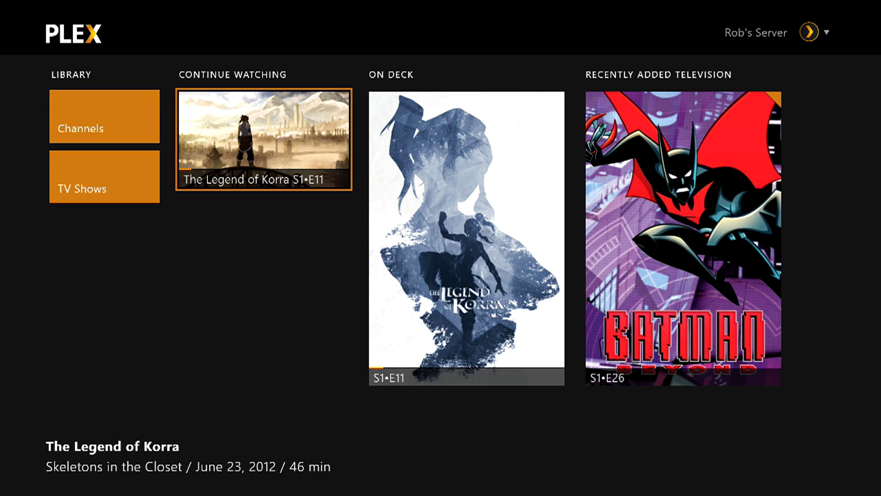
key("Left")
key("Down")
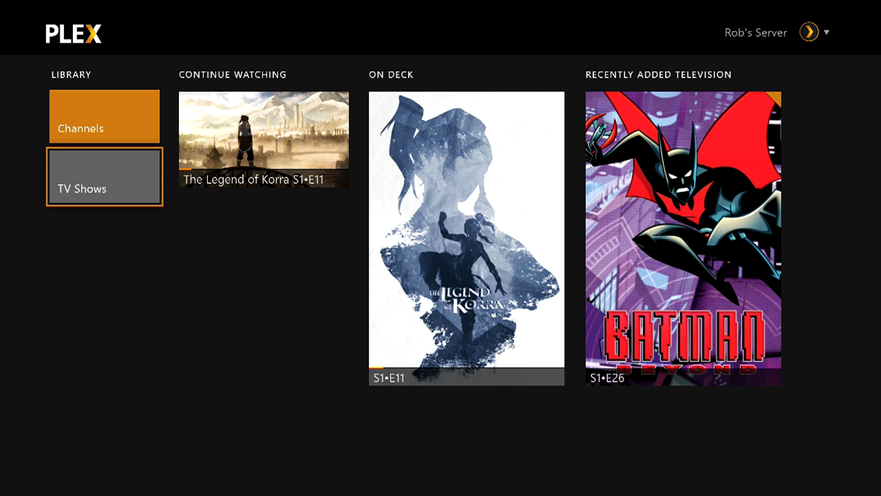
key("Right")
key("Right")
key("Right")
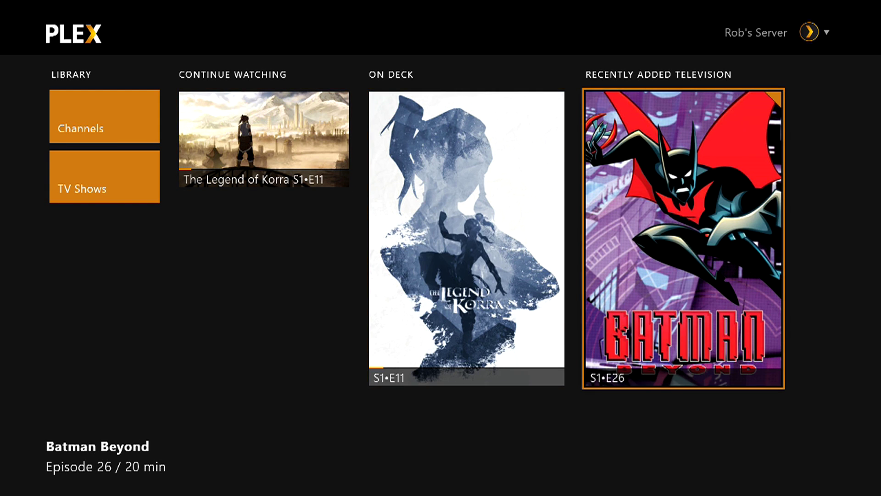
key("Left")
key("Left")
key("Right")
key("Right")
key("Left")
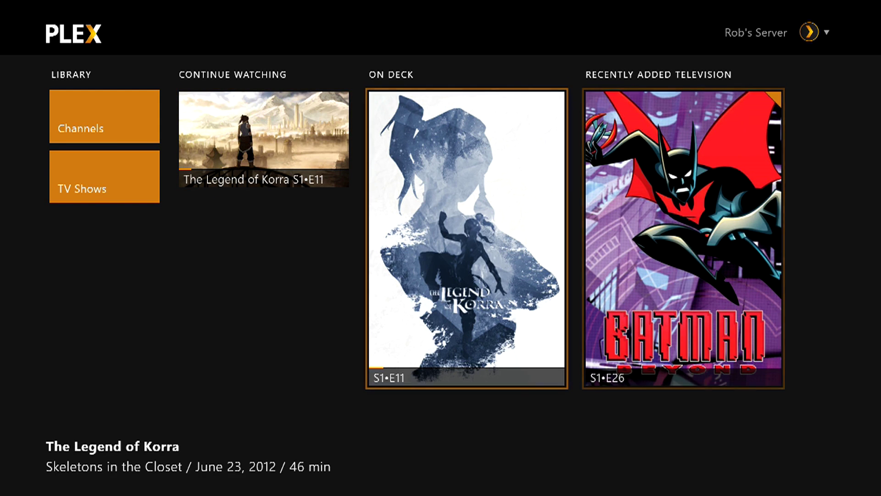
Open the TV Shows library from the Plex home screen and browse its full list of shows
key("Right")
key("Left")
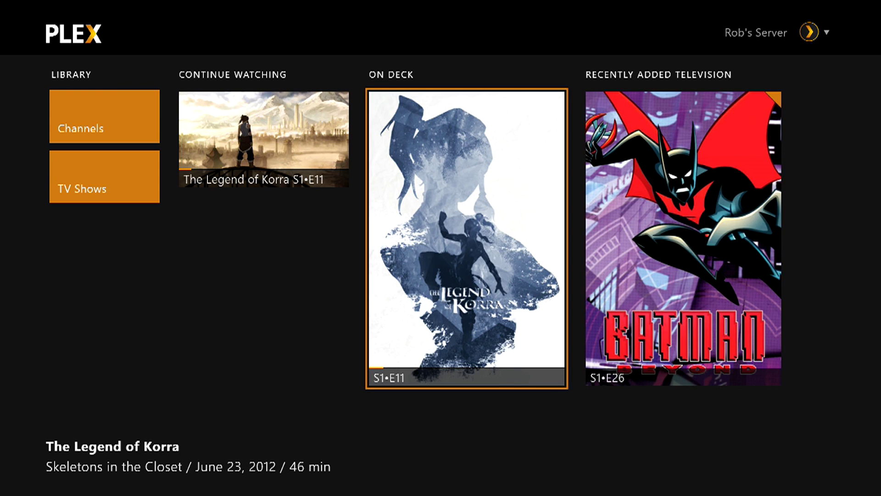
key("Left")
key("Left")
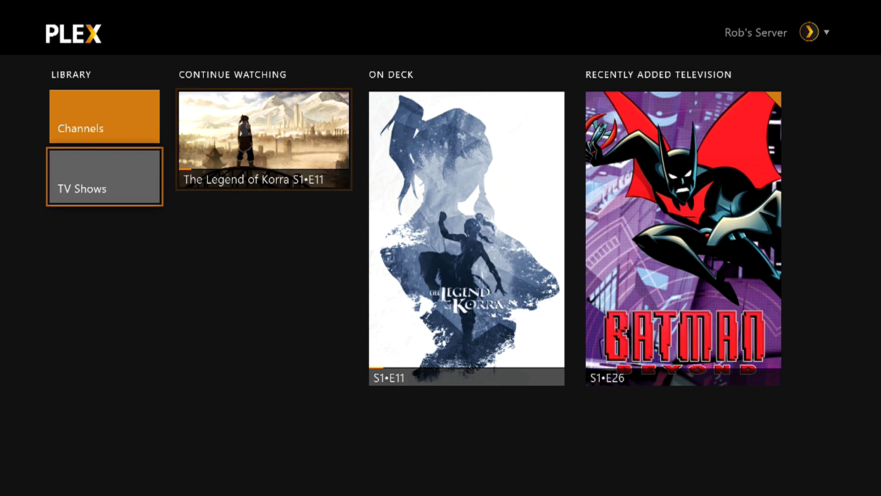
key("Up")
key("Down")
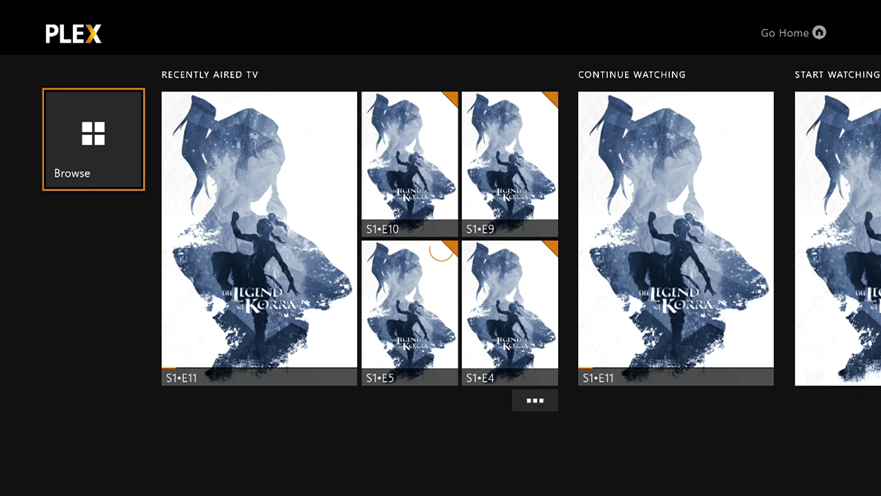
key("Return")
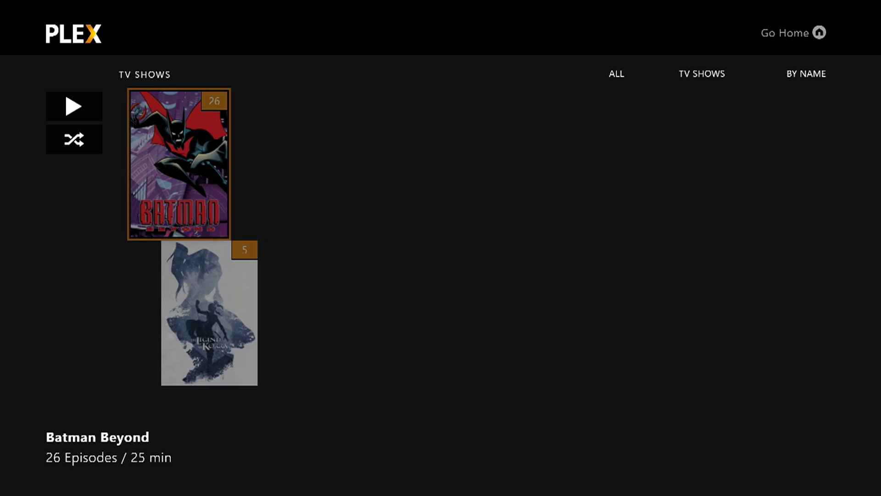
Open Season 1 of Batman Beyond and play the episode Rebirth (Part 1)
key("Down")
key("Up")
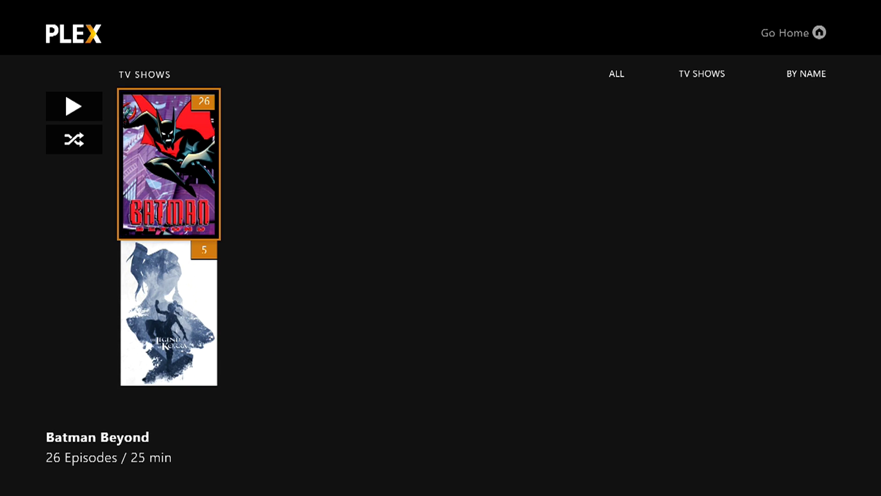
key("Return")
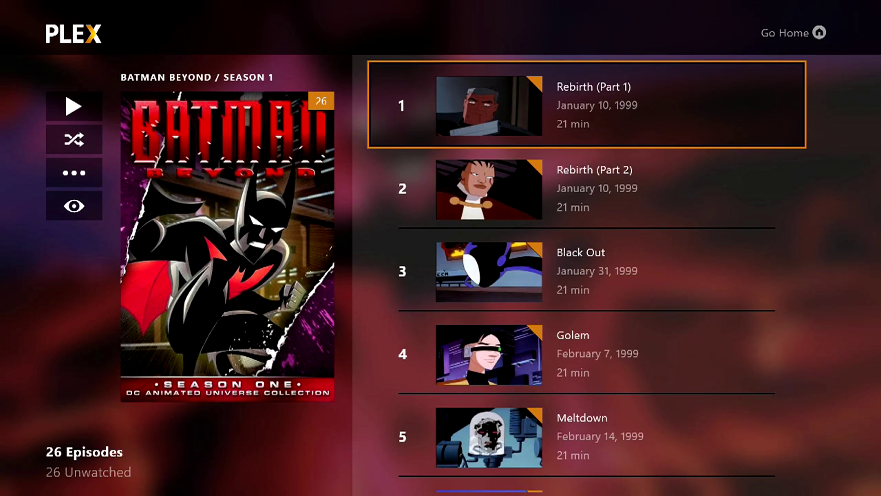
key("Return")
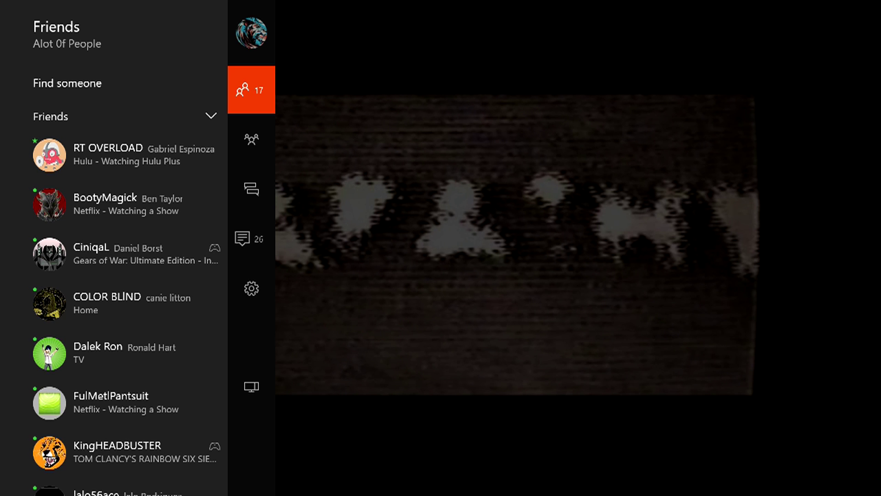
Snap the Plex player beside the Xbox home screen with the Batman Beyond episode loaded
key("Down")
key("Down")
key("Down")
key("Down")
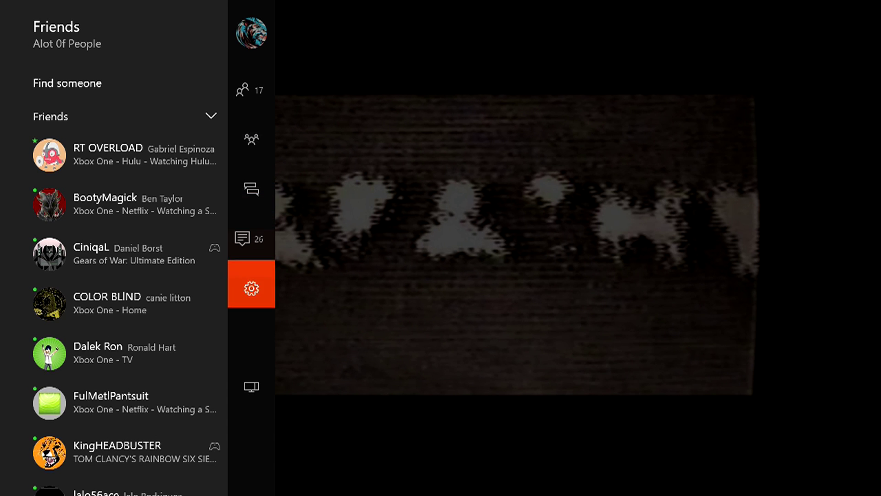
key("Down")
key("Return")
key("Down")
key("Down")
key("Down")
key("Down")
key("Down")
key("Down")
key("Down")
key("Down")
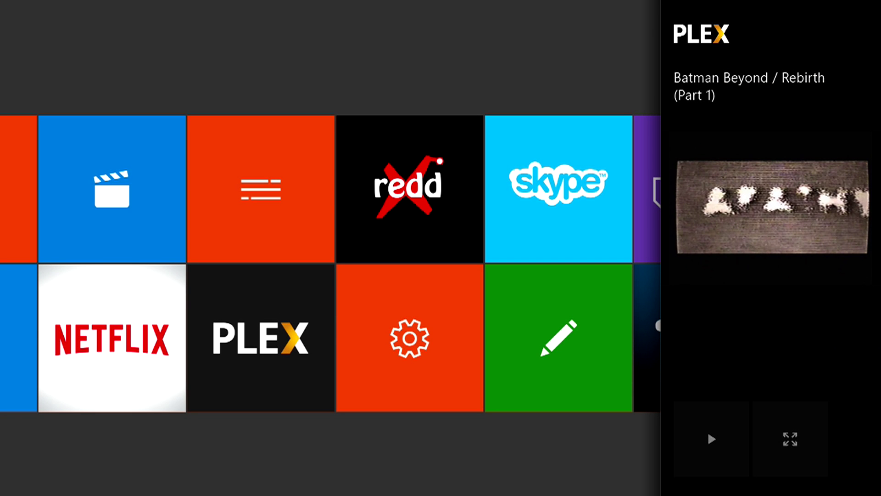
Resume playback of Rebirth (Part 1) in the snapped Plex player
key("Left")
key("Return")
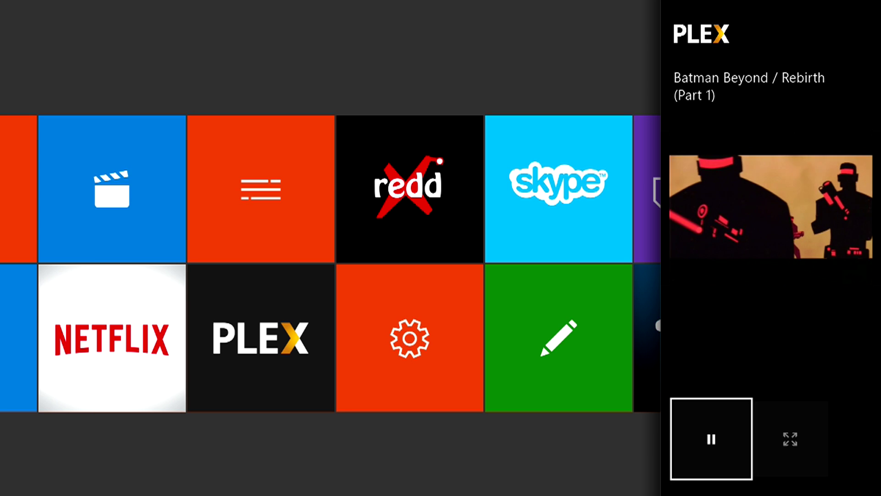